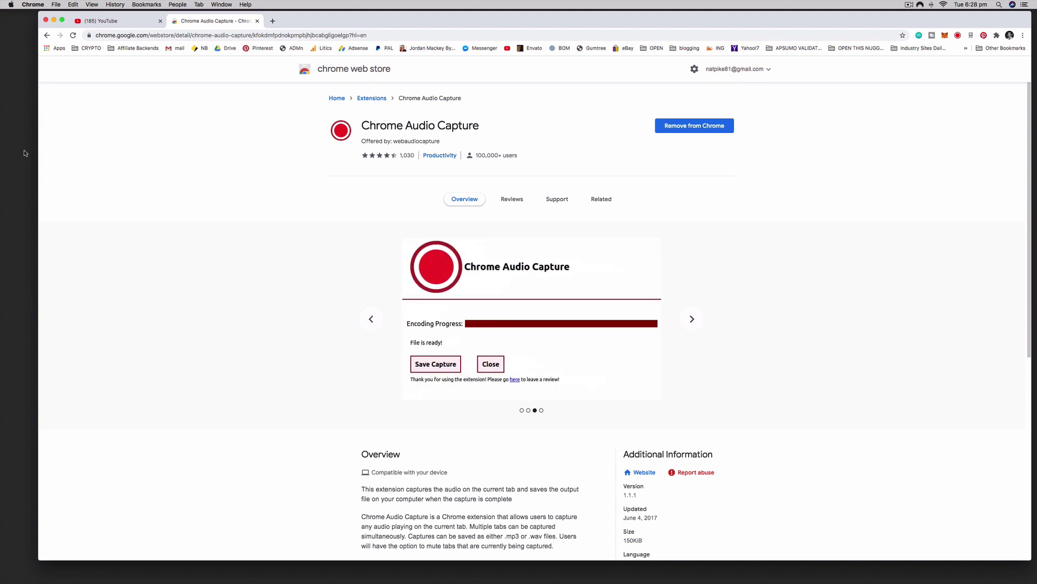
Step: Drag the Chrome window's left edge outward to widen the Chrome Audio Capture store page
{"action": "left_click_drag", "start_coordinate": [30, 156], "coordinate": [11, 155]}
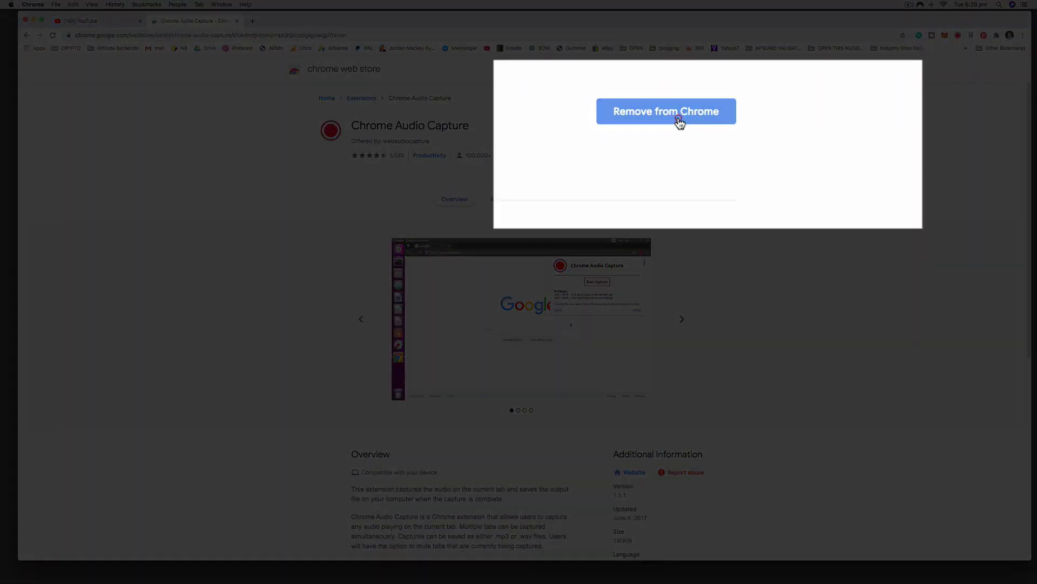
Step: Remove Chrome Audio Capture from Chrome, then add the extension back from its store page
{"action": "left_click", "coordinate": [679, 122]}
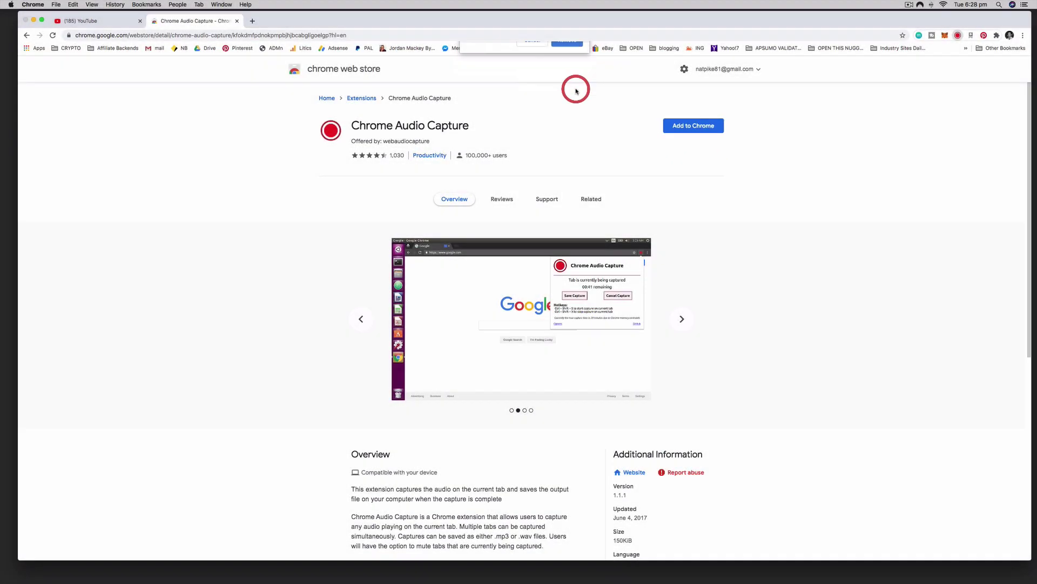
{"action": "left_click", "coordinate": [577, 110]}
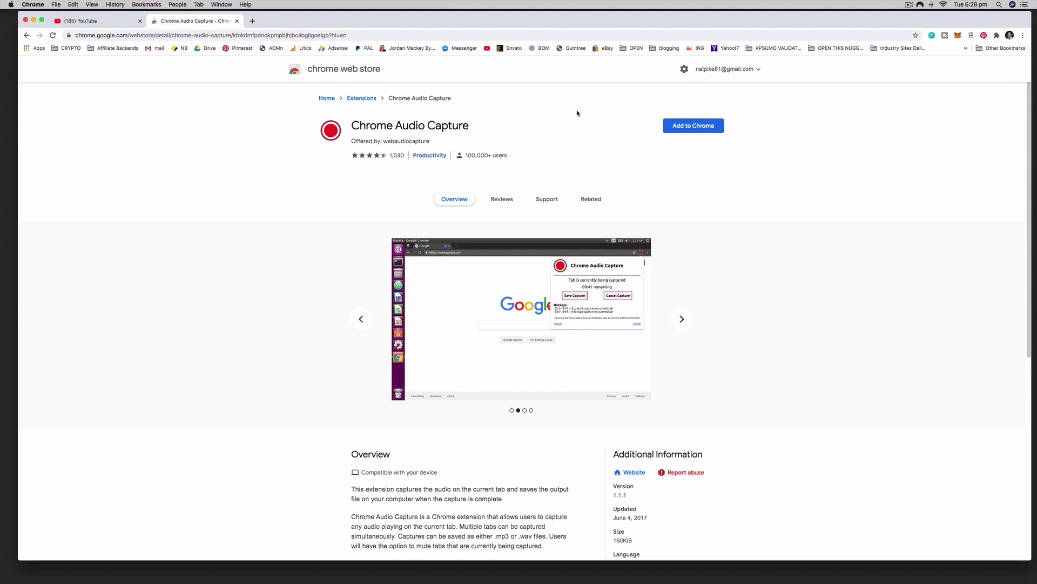
{"action": "left_click", "coordinate": [689, 128]}
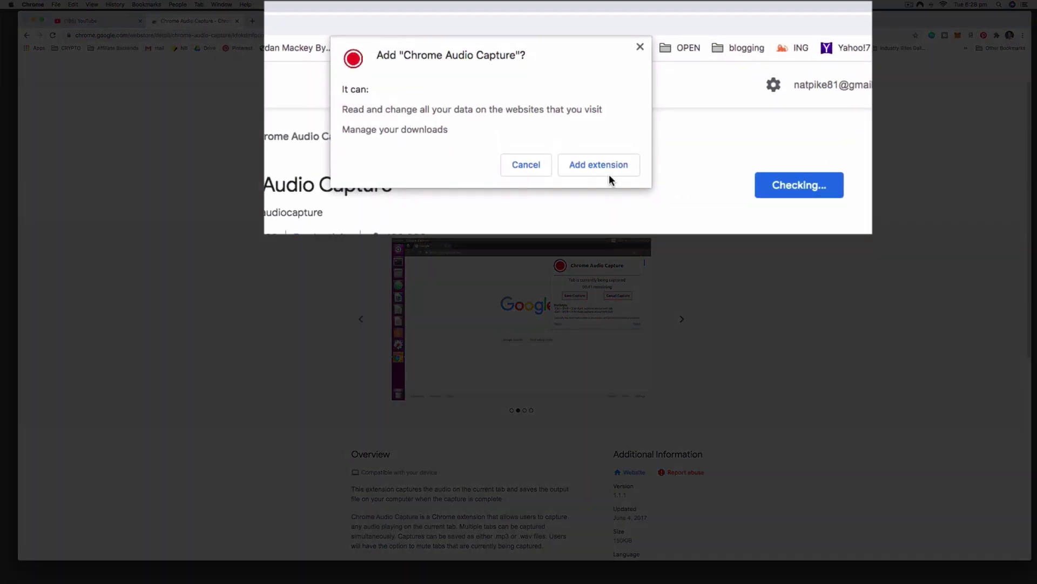
{"action": "left_click", "coordinate": [592, 120]}
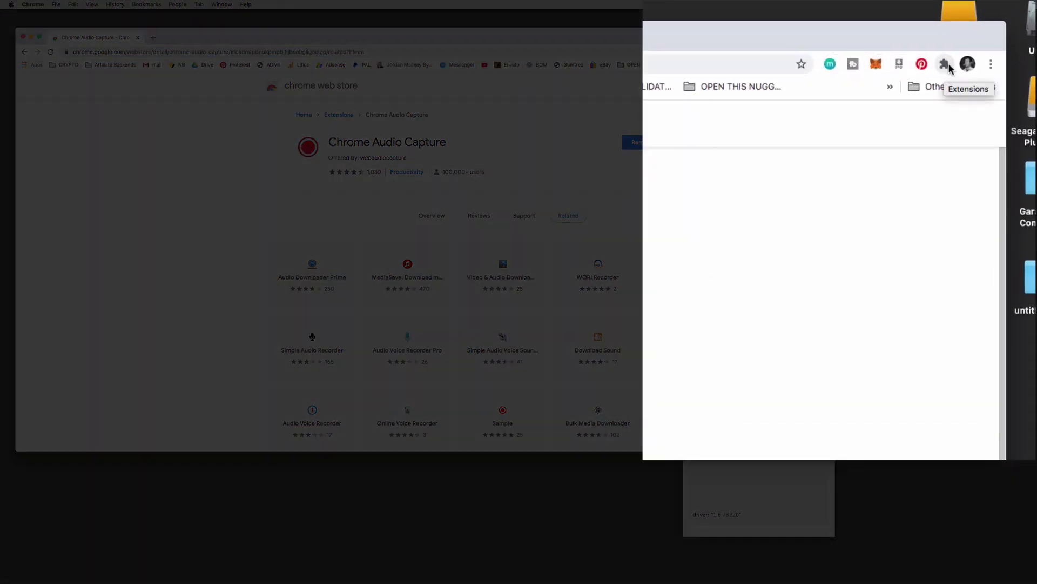
Step: Pin Chrome Audio Capture to the toolbar and unpin MetaMask and Momentum
{"action": "left_click", "coordinate": [945, 65]}
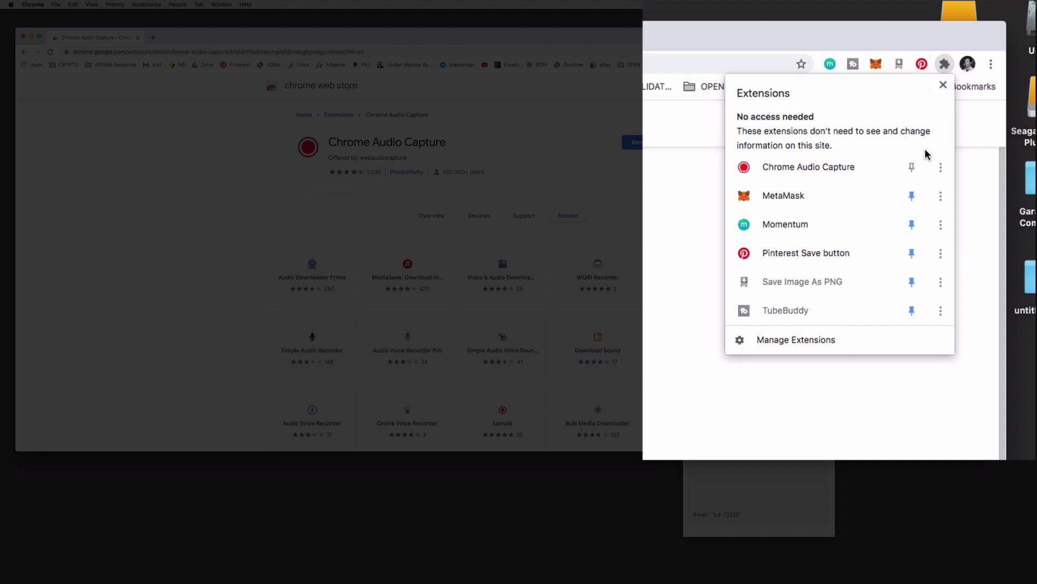
{"action": "left_click", "coordinate": [912, 168]}
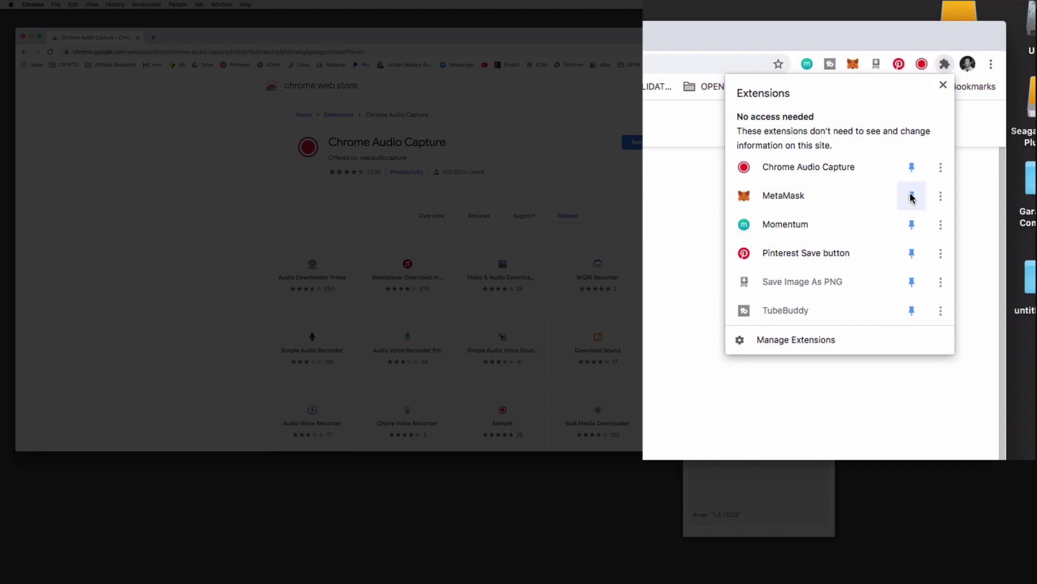
{"action": "left_click", "coordinate": [911, 197]}
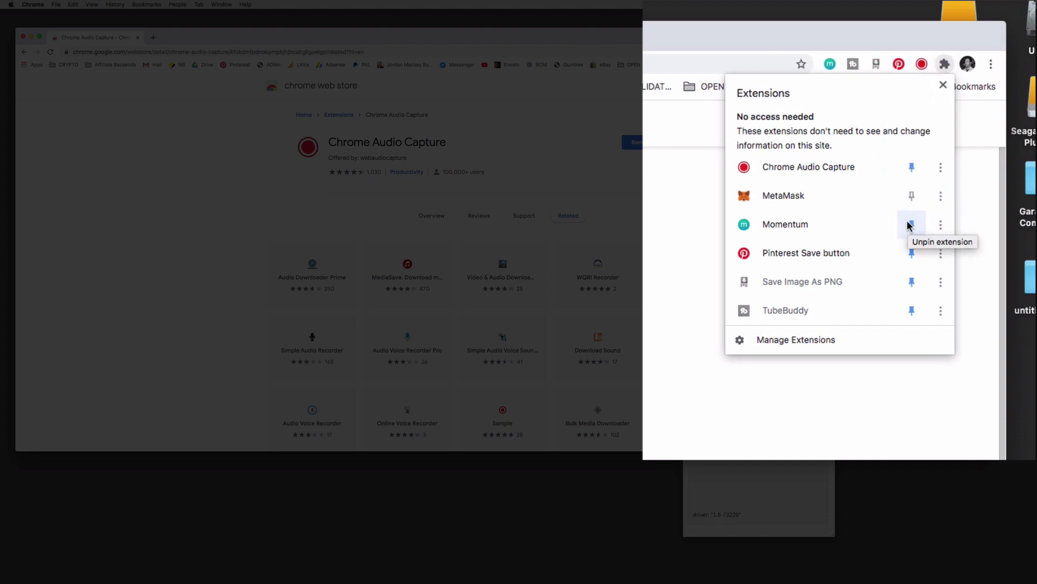
{"action": "left_click", "coordinate": [912, 225]}
{"action": "left_click", "coordinate": [953, 51]}
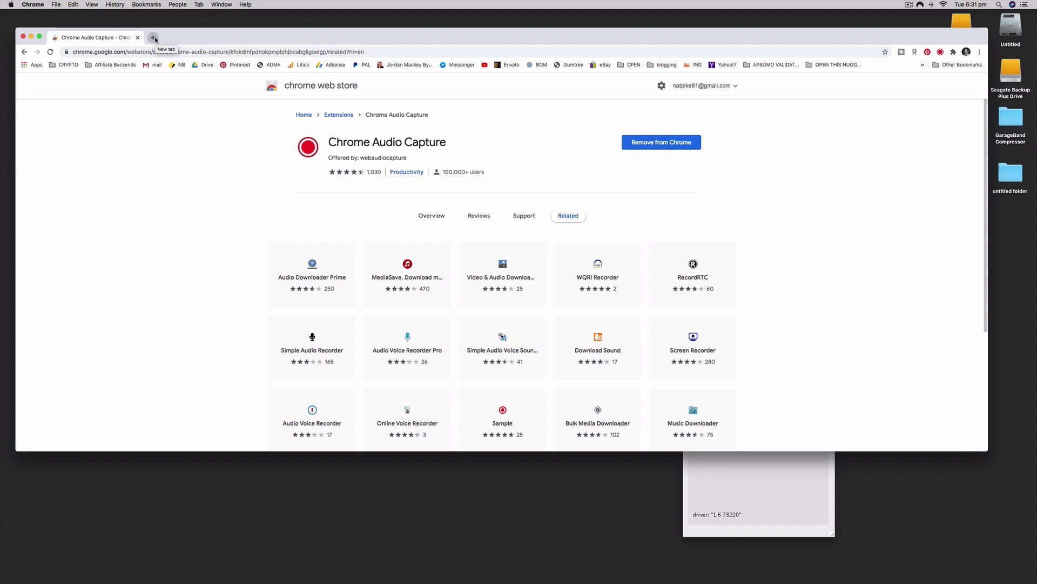
Step: Show the Studio Hacks channel's VIDEOS tab and bring up the Chrome Audio Capture popup
{"action": "left_click", "coordinate": [154, 38]}
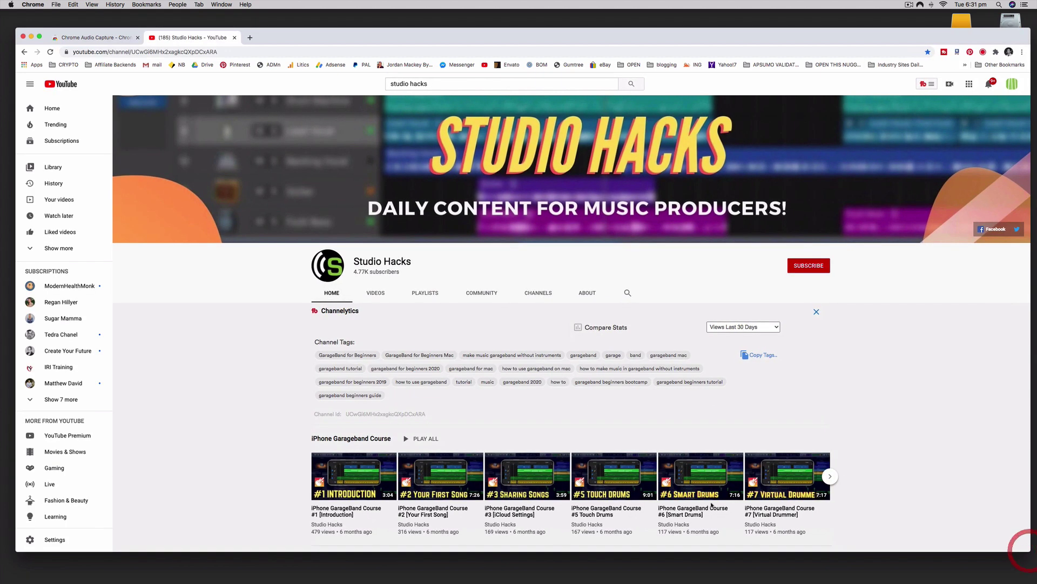
{"action": "scroll", "coordinate": [254, 517], "scroll_direction": "down", "scroll_amount": 4}
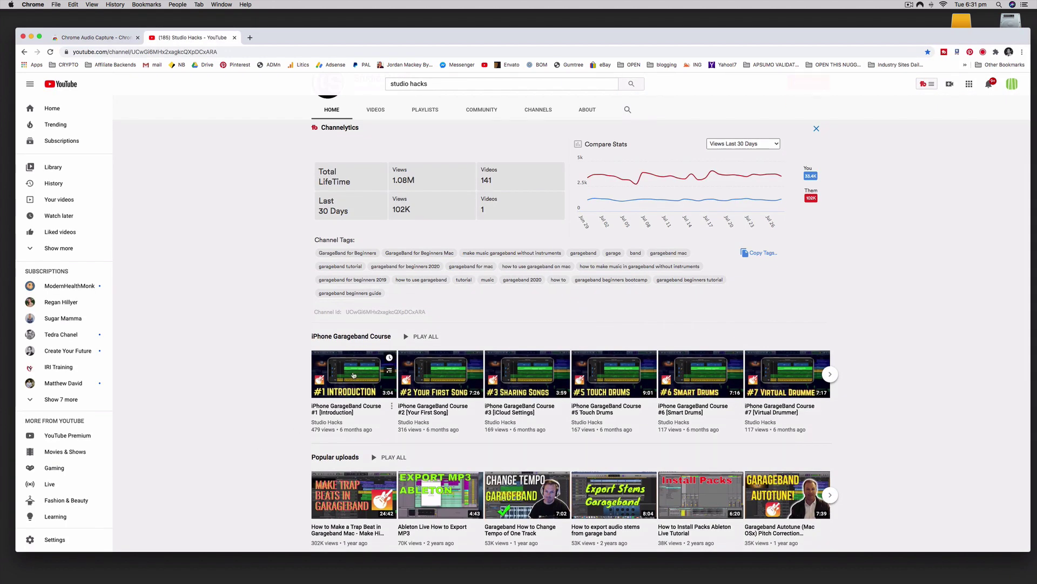
{"action": "scroll", "coordinate": [349, 381], "scroll_direction": "up", "scroll_amount": 4}
{"action": "left_click", "coordinate": [381, 293]}
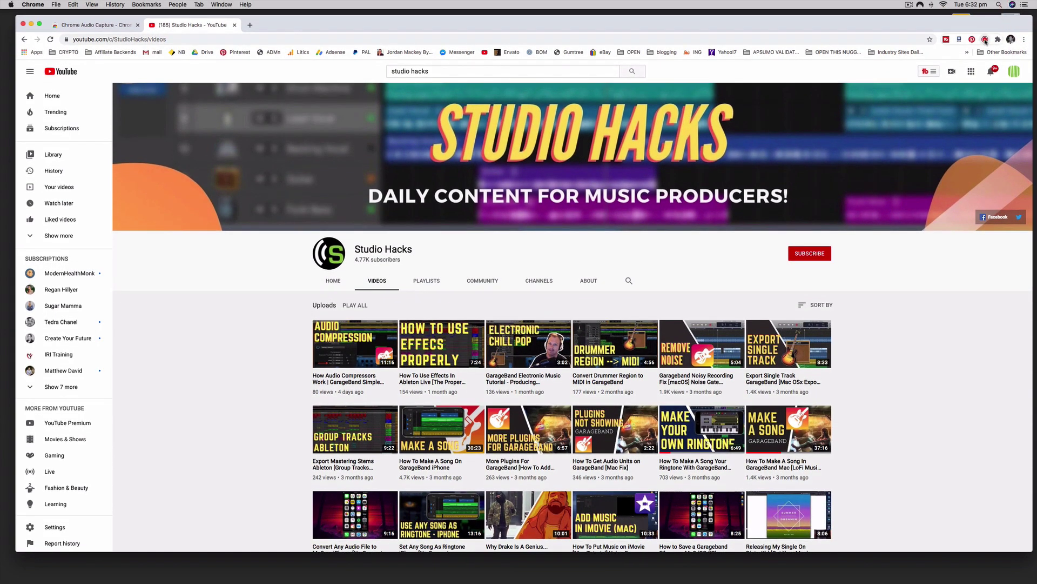
{"action": "left_click", "coordinate": [985, 44]}
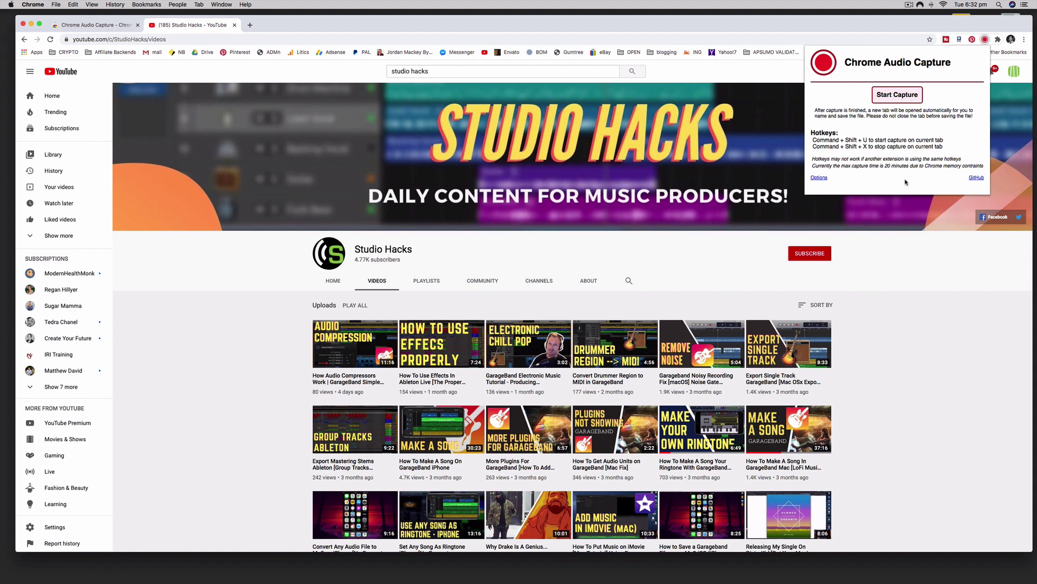
Step: Start capturing the tab's audio and open the How Audio Compressors Work video
{"action": "left_click", "coordinate": [897, 95]}
{"action": "left_click", "coordinate": [340, 347]}
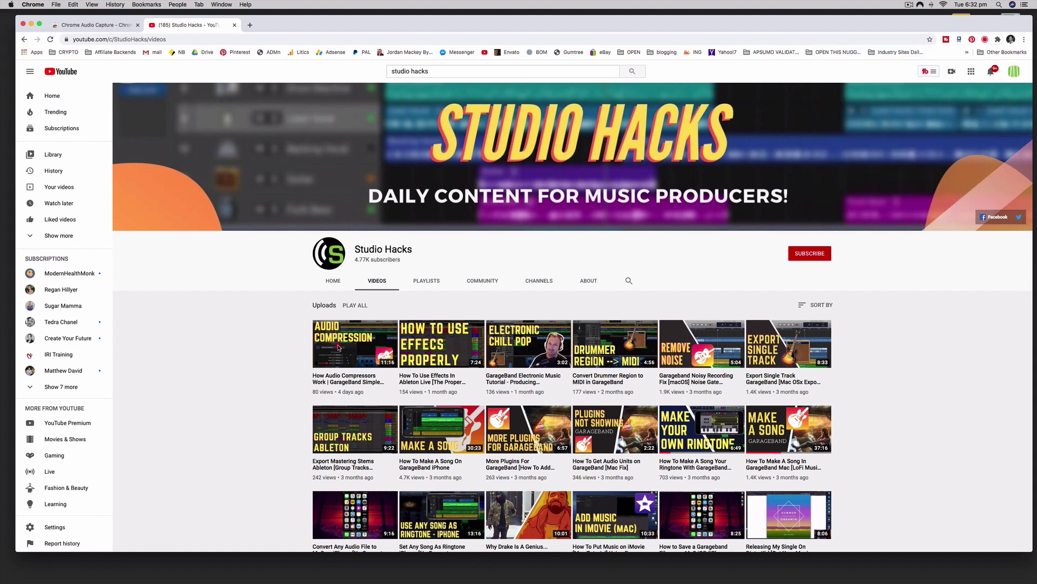
{"action": "left_click", "coordinate": [339, 347]}
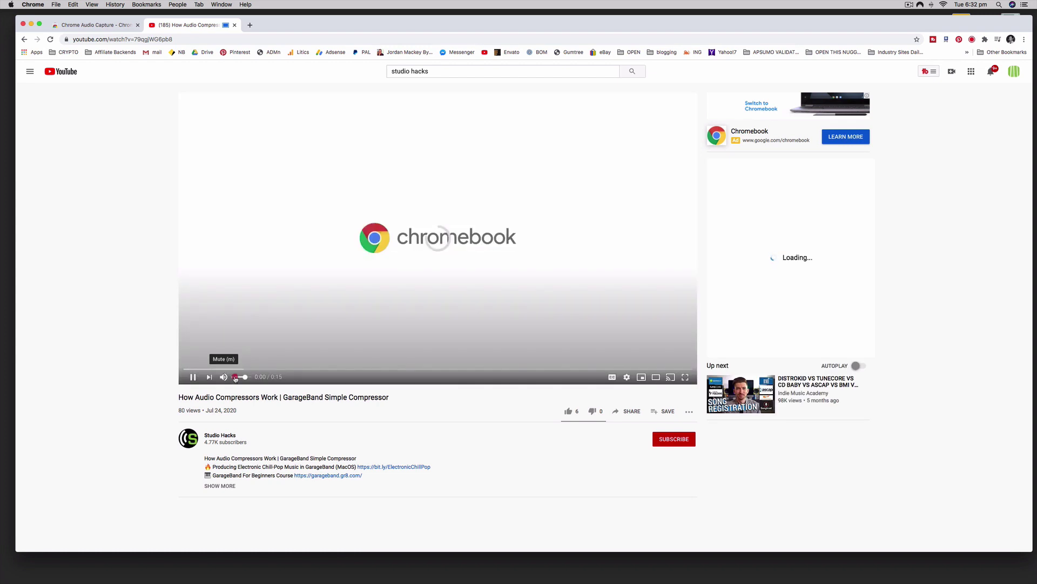
Step: Mute through the ad, then raise the volume to maximum and pause at 0:08
{"action": "left_click_drag", "start_coordinate": [235, 379], "coordinate": [231, 381]}
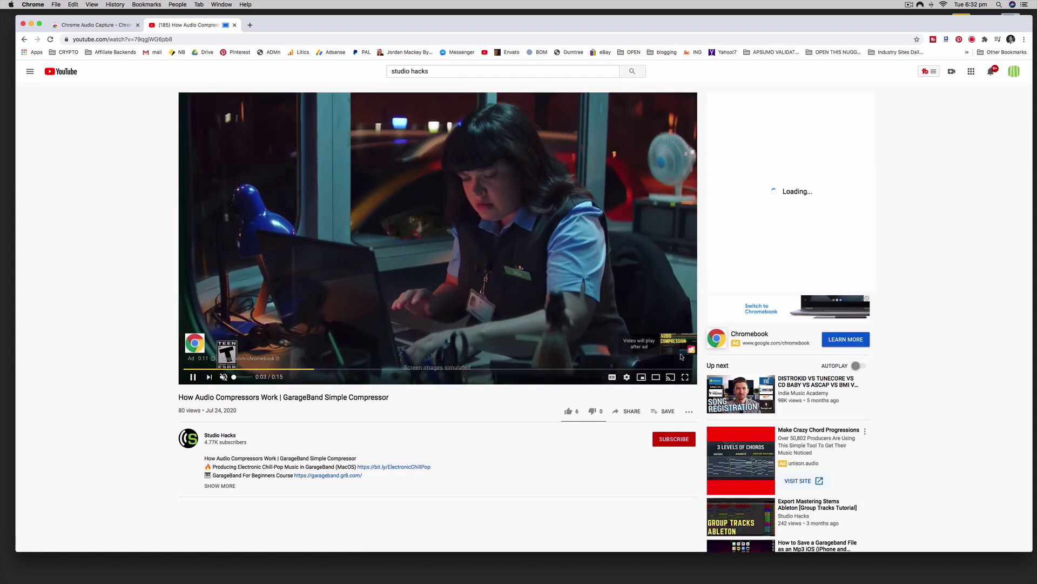
{"action": "left_click_drag", "start_coordinate": [234, 376], "coordinate": [247, 378]}
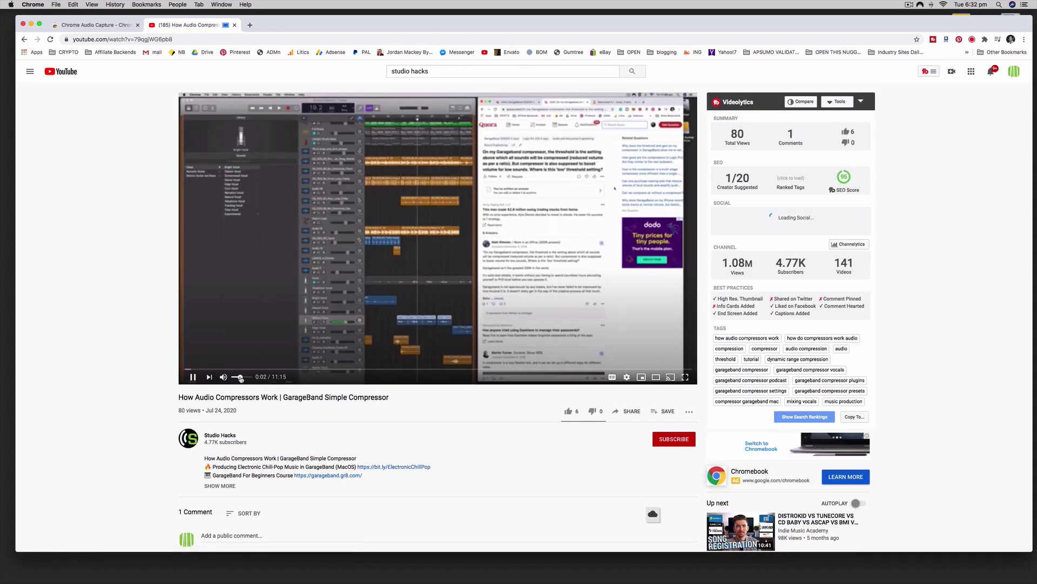
{"action": "left_click_drag", "start_coordinate": [241, 379], "coordinate": [236, 379]}
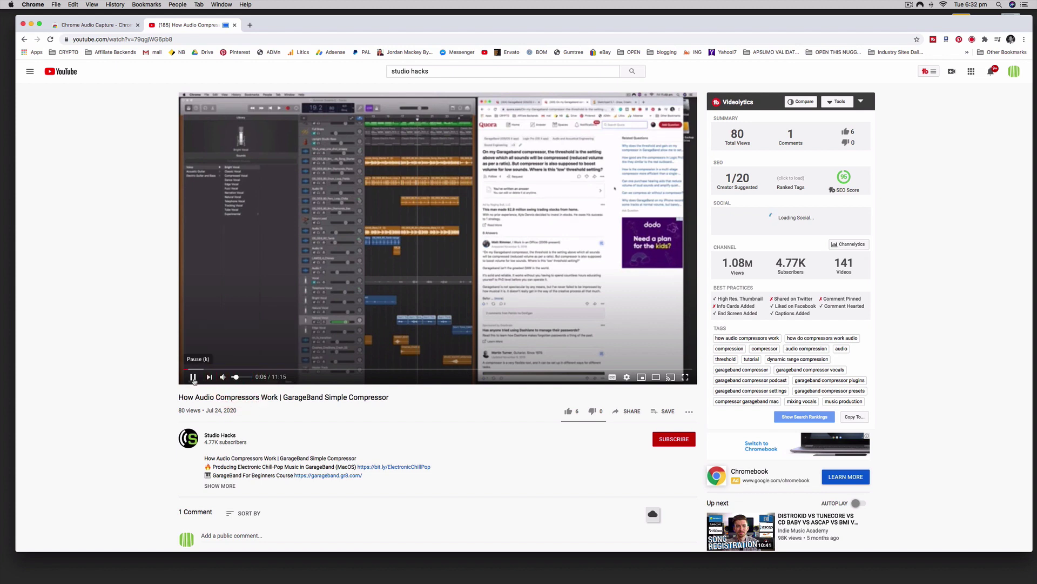
{"action": "left_click_drag", "start_coordinate": [236, 377], "coordinate": [259, 375]}
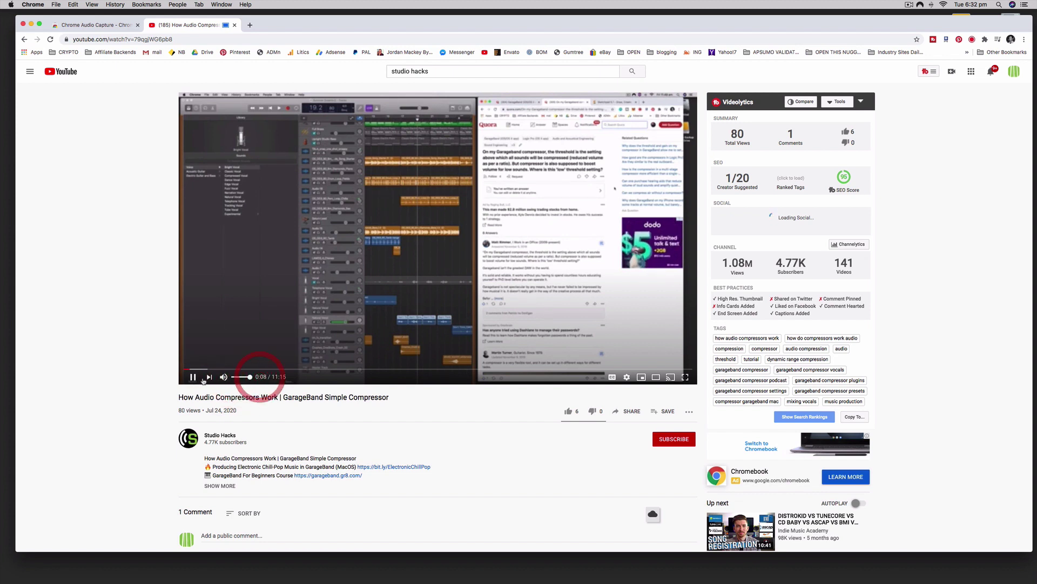
{"action": "left_click", "coordinate": [193, 377]}
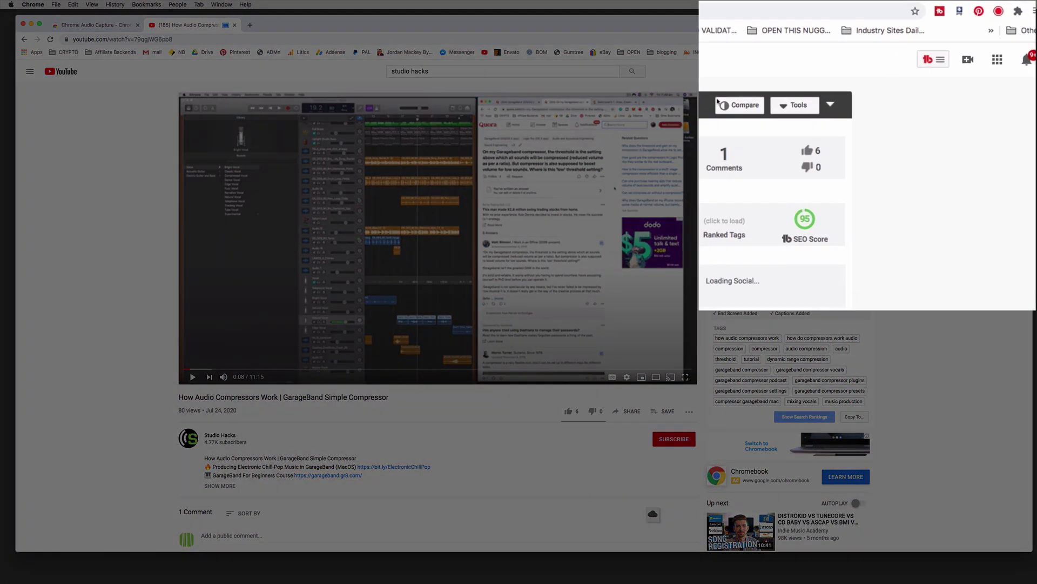
Step: Stop the capture and save it to the Desktop, keeping MP3 audio as the format
{"action": "left_click", "coordinate": [992, 14]}
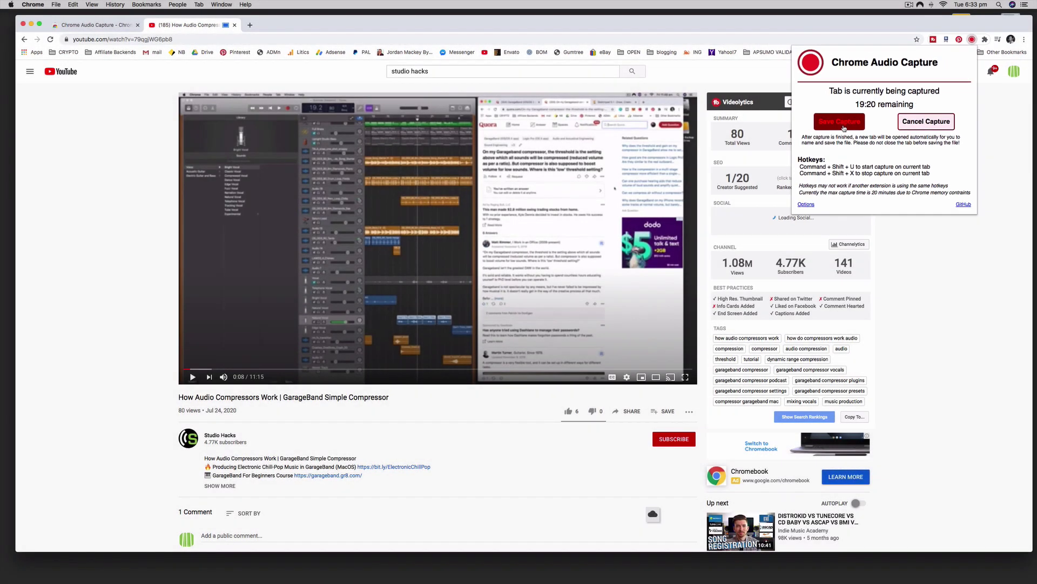
{"action": "left_click", "coordinate": [765, 171]}
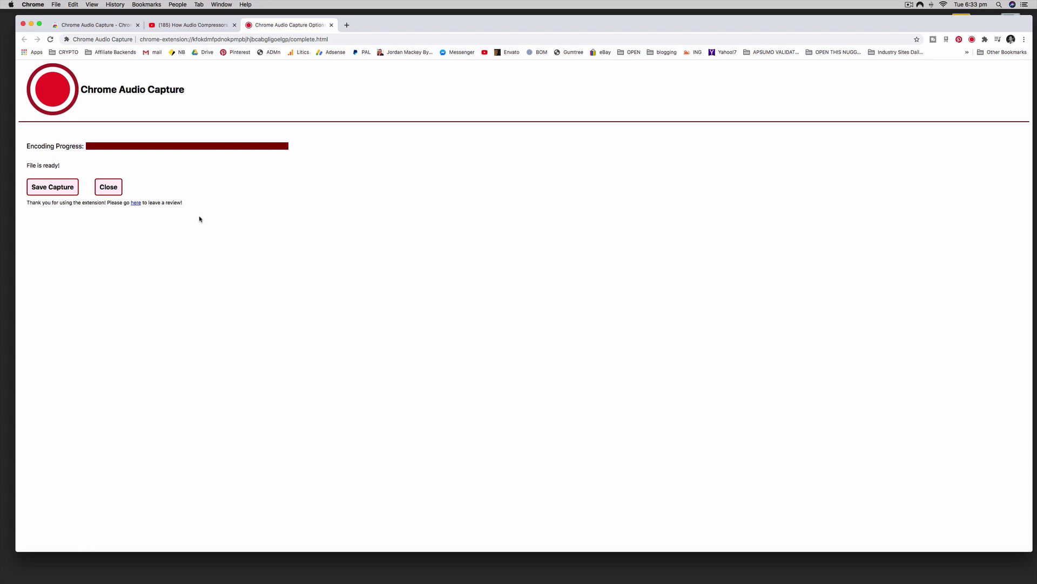
{"action": "left_click", "coordinate": [69, 193]}
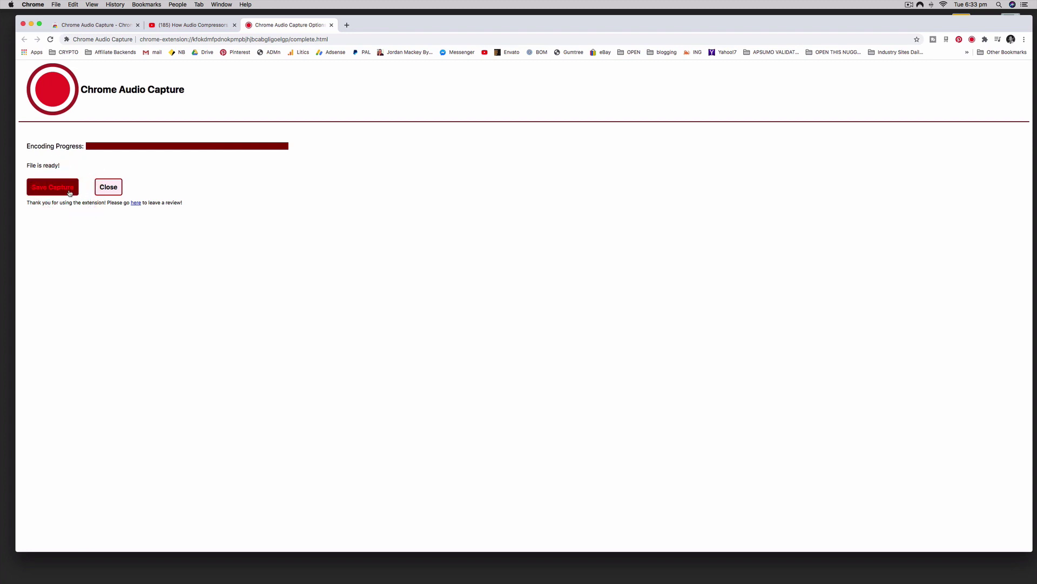
{"action": "left_click", "coordinate": [303, 141]}
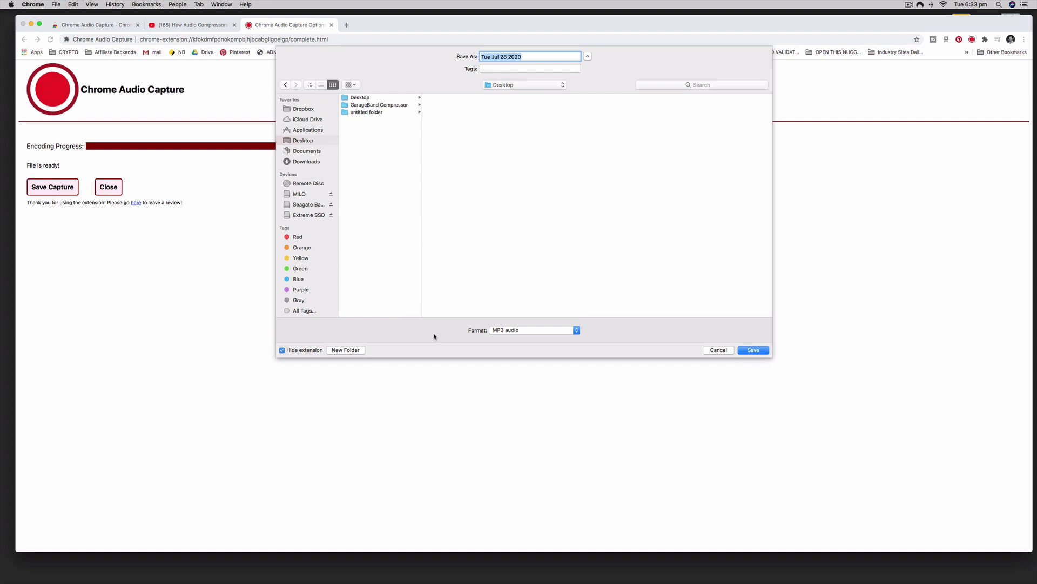
{"action": "left_click", "coordinate": [527, 331]}
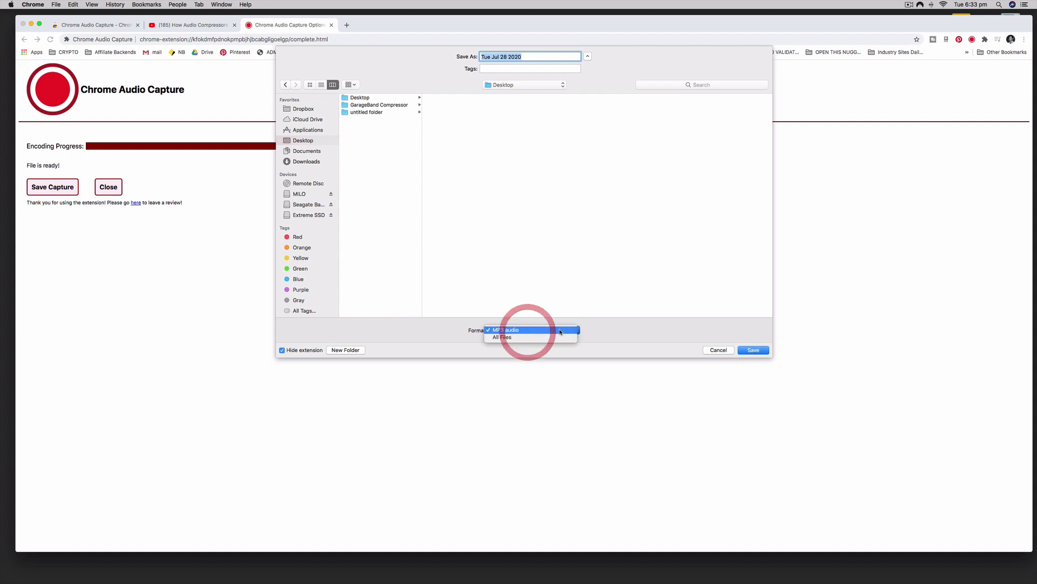
{"action": "left_click", "coordinate": [647, 330]}
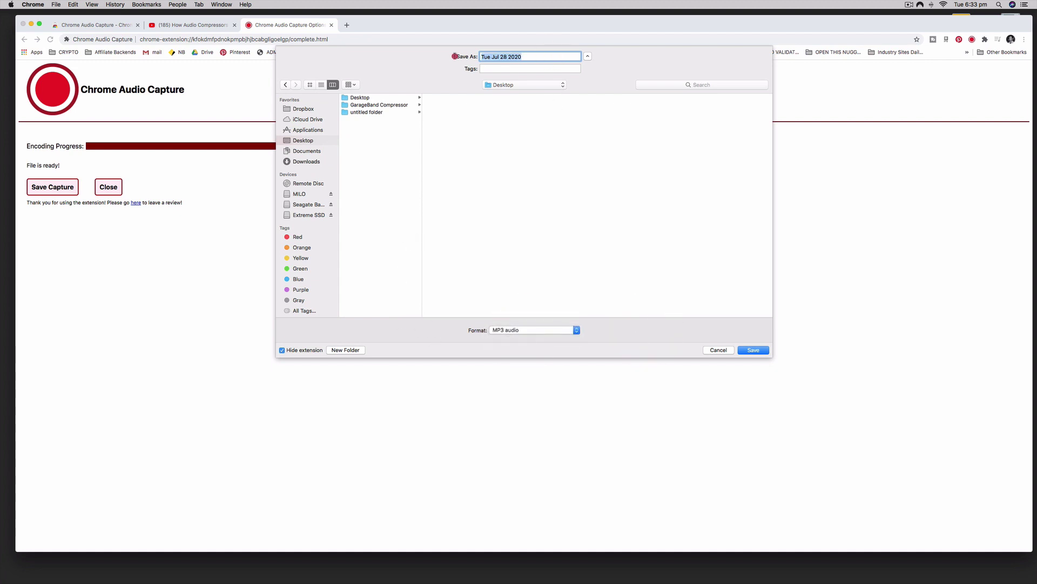
{"action": "left_click", "coordinate": [454, 56]}
Step: Save the capture as 'test audio' and hide Chrome
{"action": "type", "text": "test audio"}
{"action": "key", "text": "Return"}
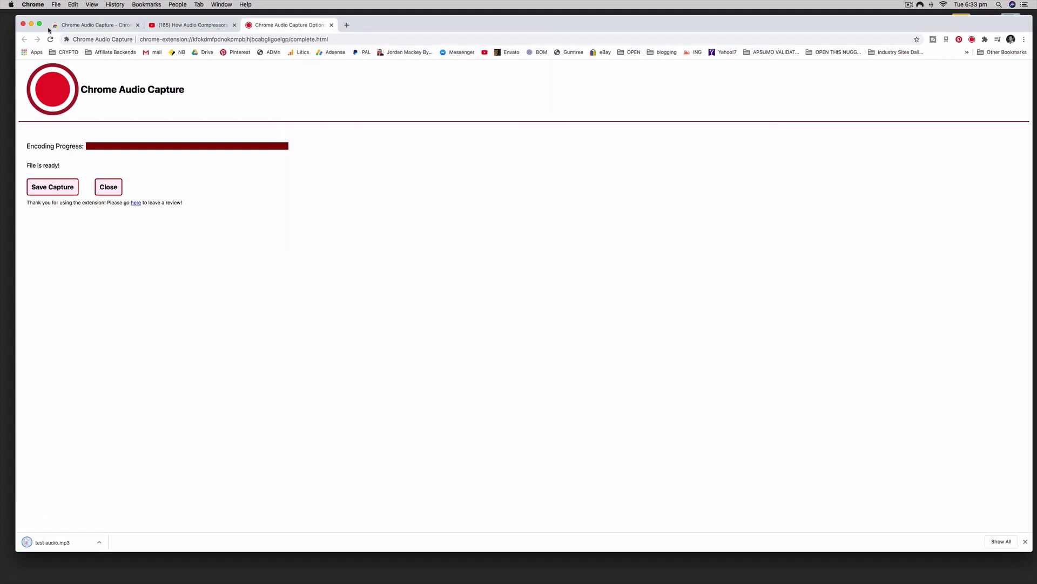
{"action": "left_click", "coordinate": [31, 24]}
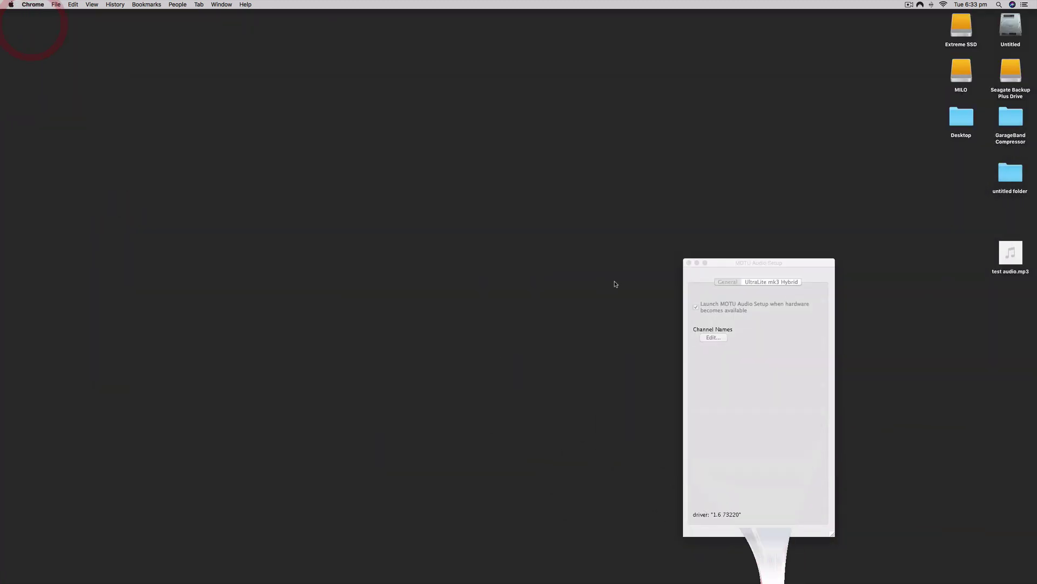
Step: Minimize the MOTU Audio Setup window and launch GarageBand from the Dock
{"action": "left_click", "coordinate": [697, 262]}
{"action": "mouse_move", "coordinate": [434, 581]}
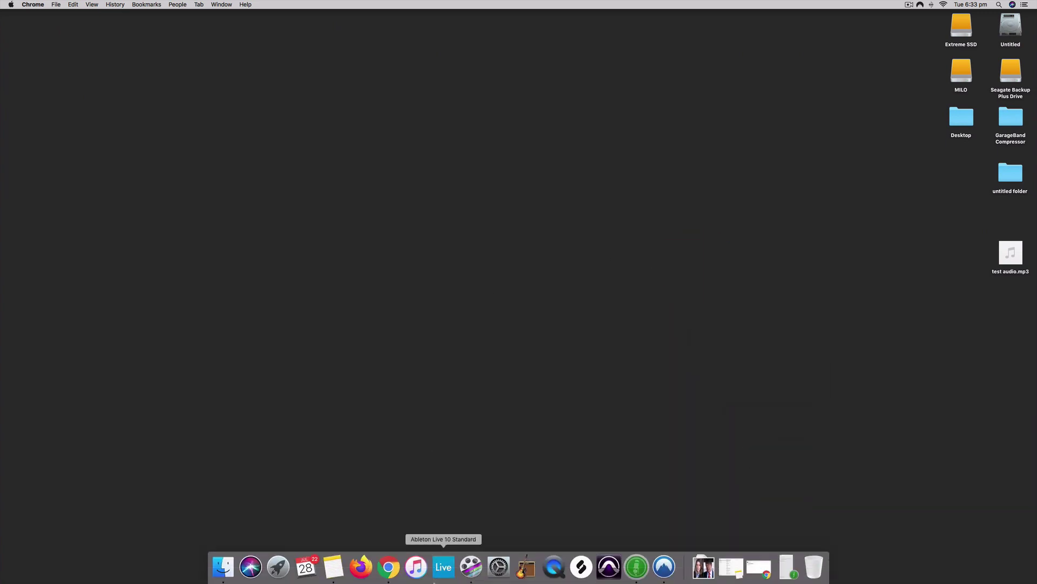
{"action": "left_click", "coordinate": [525, 574]}
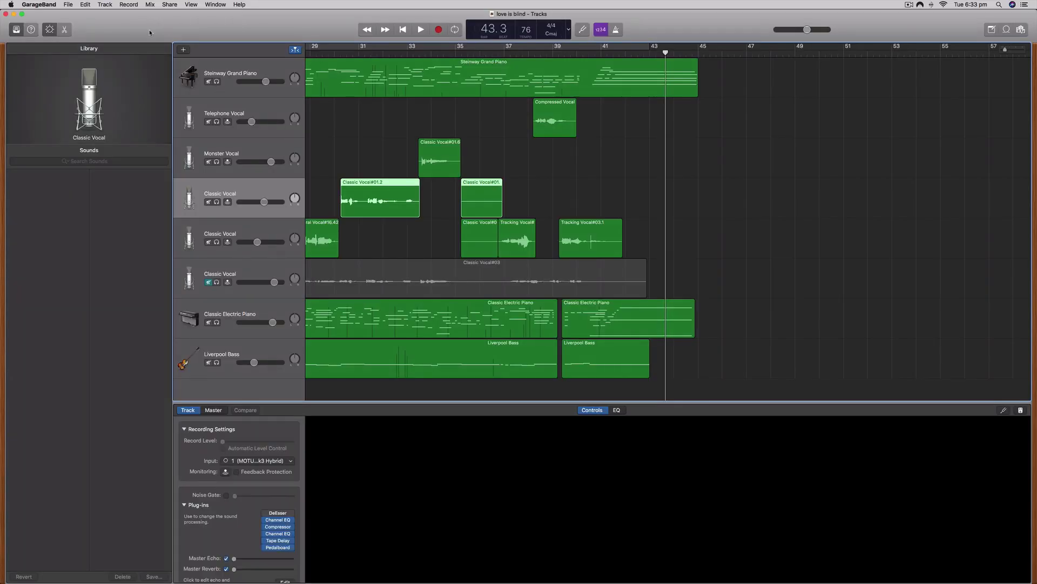
Step: Start a new GarageBand project from the Empty Project template
{"action": "left_click", "coordinate": [68, 5]}
{"action": "left_click", "coordinate": [71, 14]}
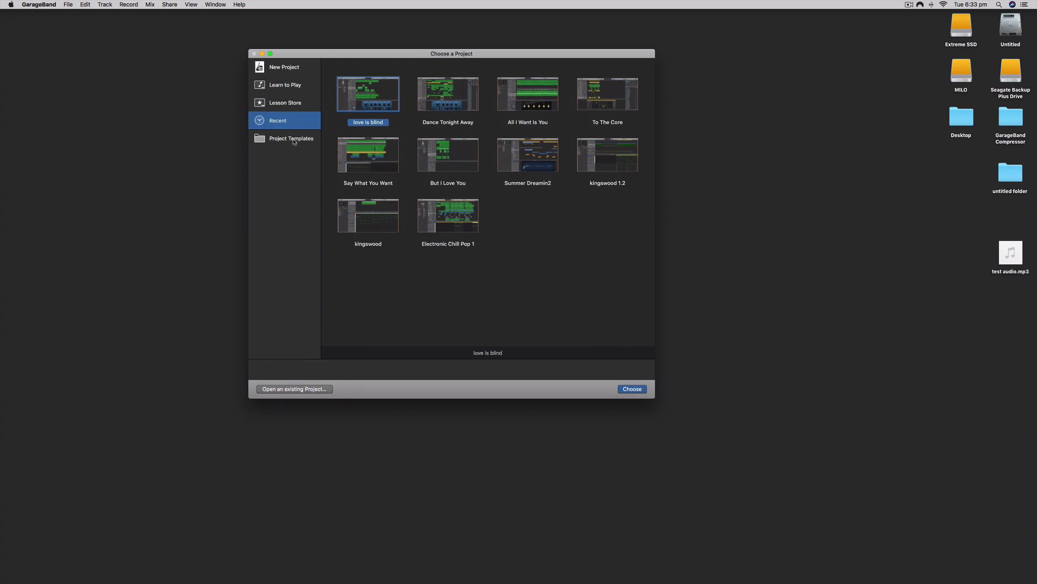
{"action": "left_click", "coordinate": [68, 4]}
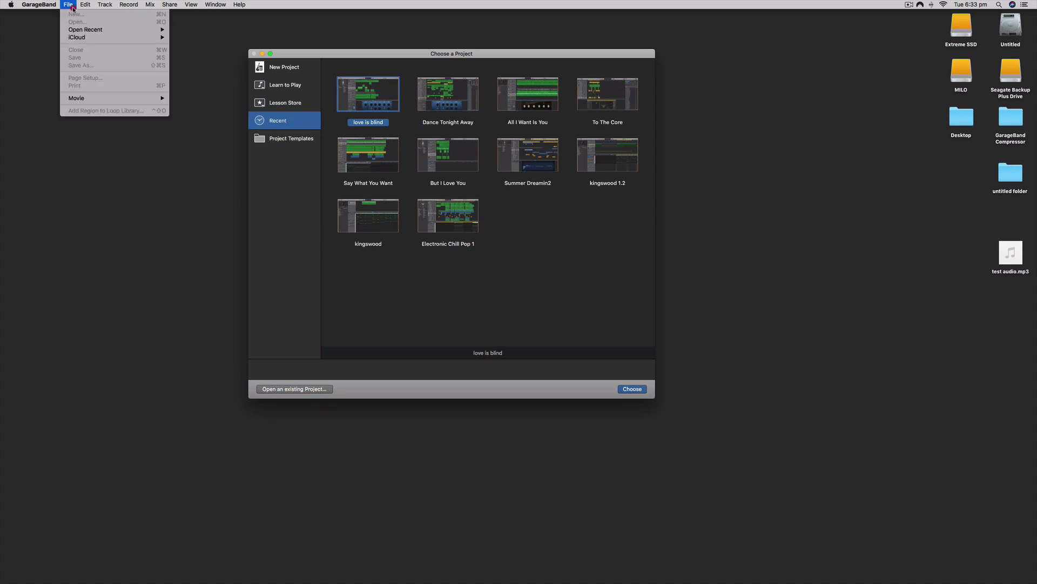
{"action": "left_click", "coordinate": [476, 312]}
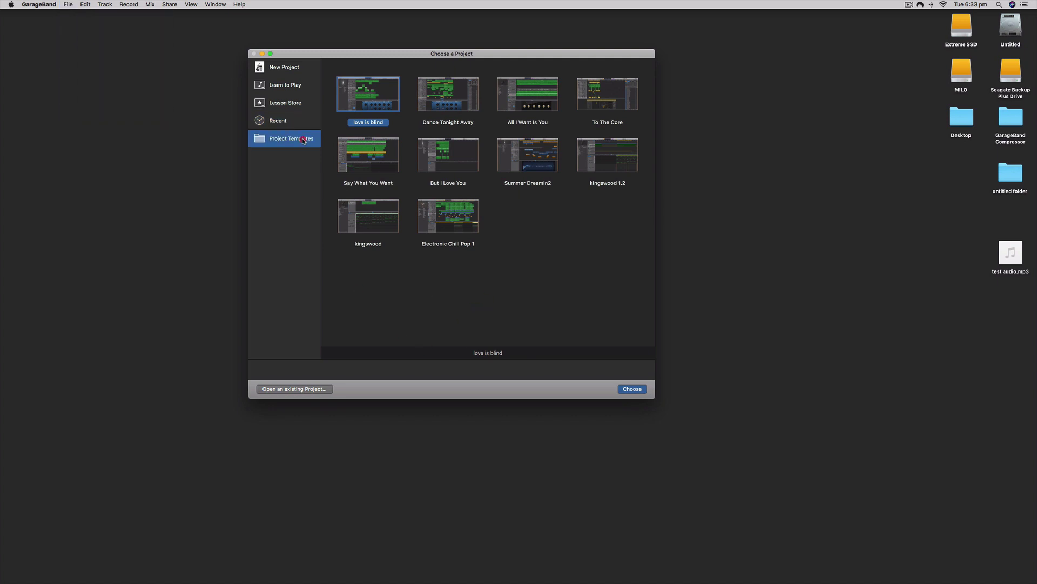
{"action": "left_click", "coordinate": [295, 69]}
{"action": "double_click", "coordinate": [372, 93]}
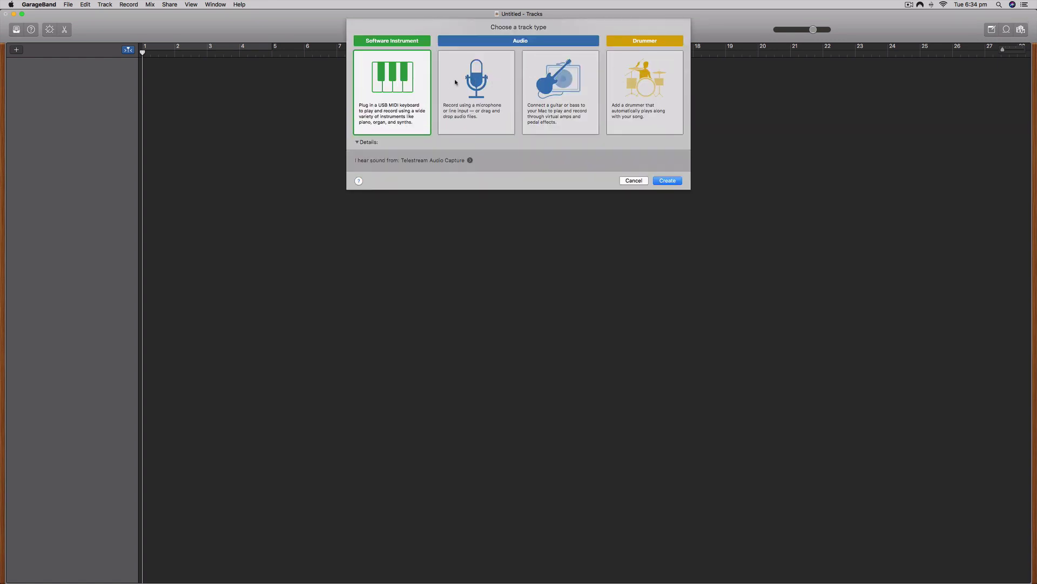
Step: Create an audio track and import test audio.mp3 from the Desktop onto it
{"action": "left_click", "coordinate": [488, 88]}
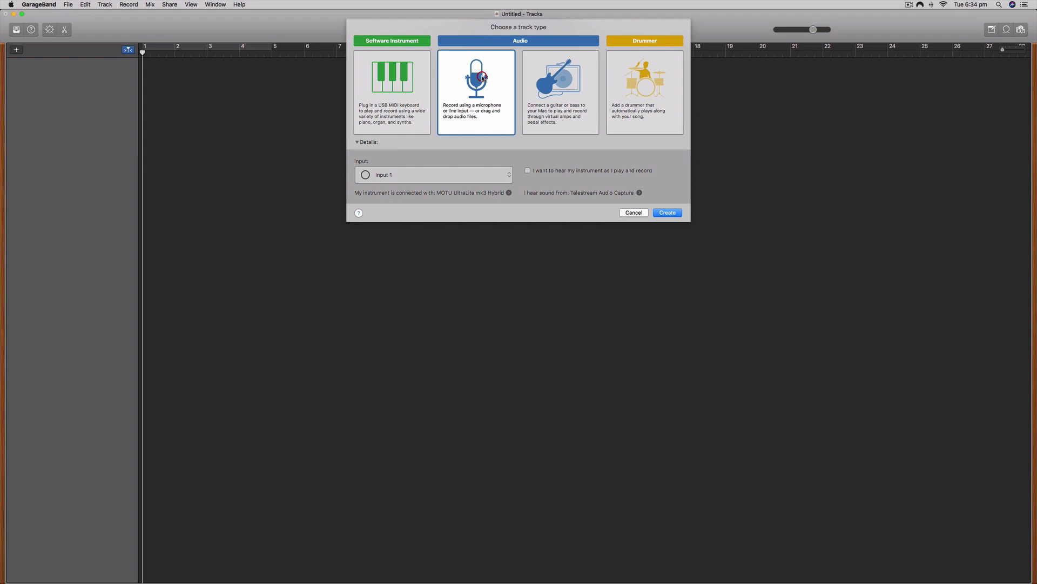
{"action": "left_click", "coordinate": [668, 210]}
{"action": "double_click", "coordinate": [1009, 14]}
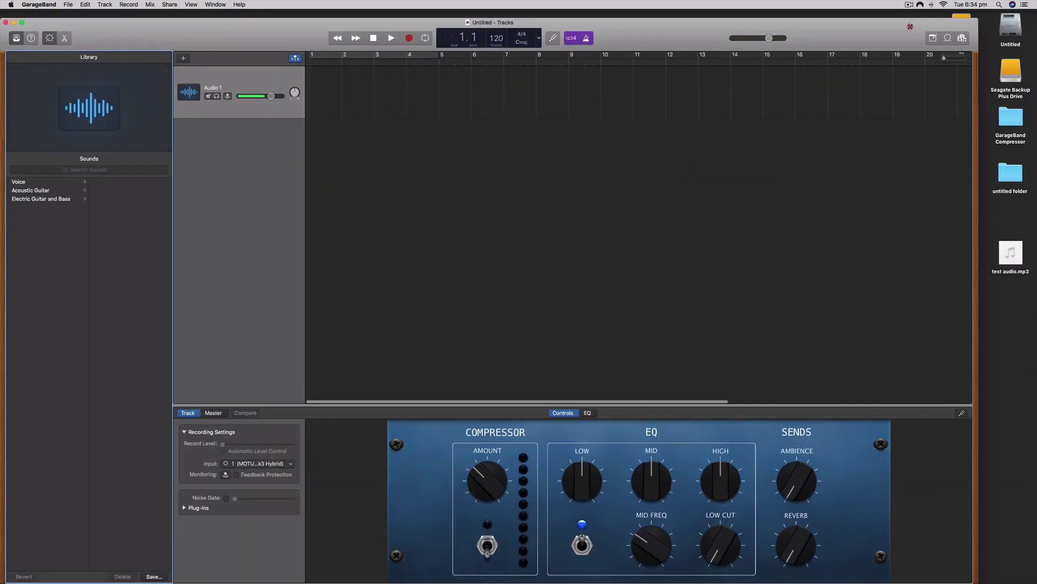
{"action": "left_click_drag", "start_coordinate": [1010, 251], "coordinate": [327, 94]}
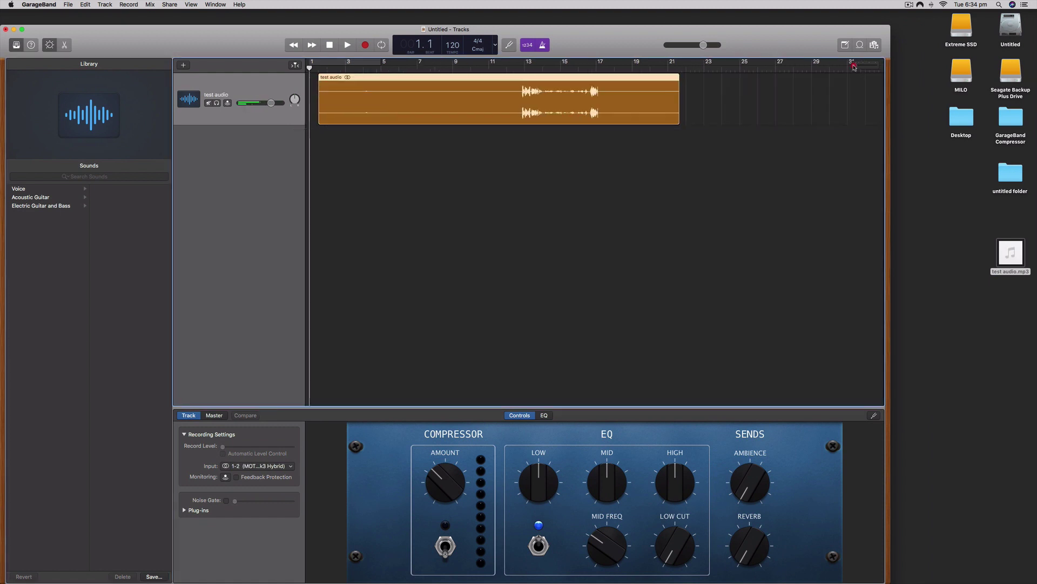
Step: Trim the clip to its sounding part, move it to bar 1, and play it back
{"action": "left_click_drag", "start_coordinate": [855, 64], "coordinate": [849, 65]}
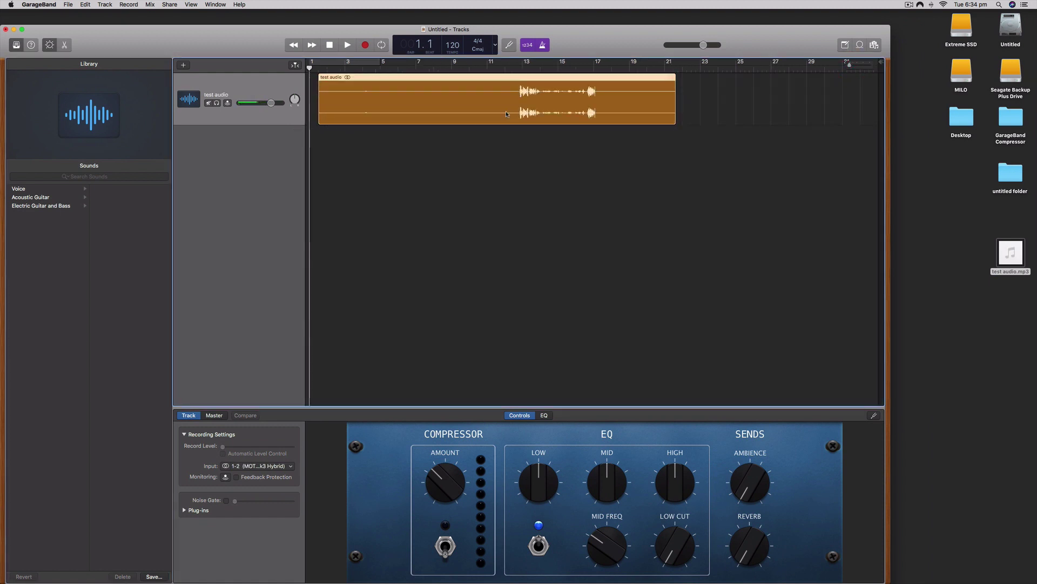
{"action": "left_click_drag", "start_coordinate": [320, 118], "coordinate": [522, 114]}
{"action": "left_click_drag", "start_coordinate": [673, 116], "coordinate": [602, 117]}
{"action": "left_click_drag", "start_coordinate": [521, 82], "coordinate": [318, 81]}
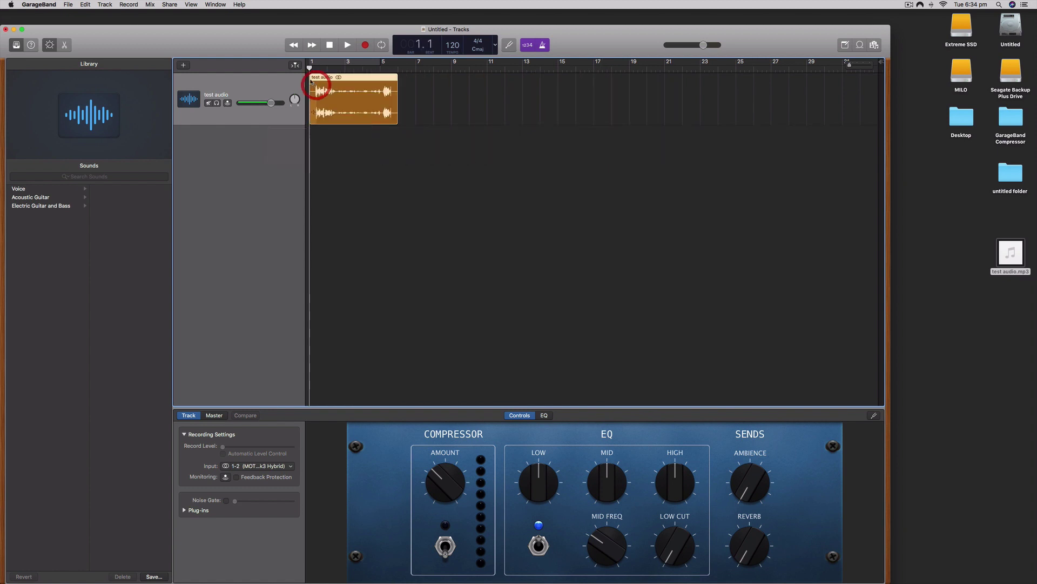
{"action": "left_click", "coordinate": [348, 48]}
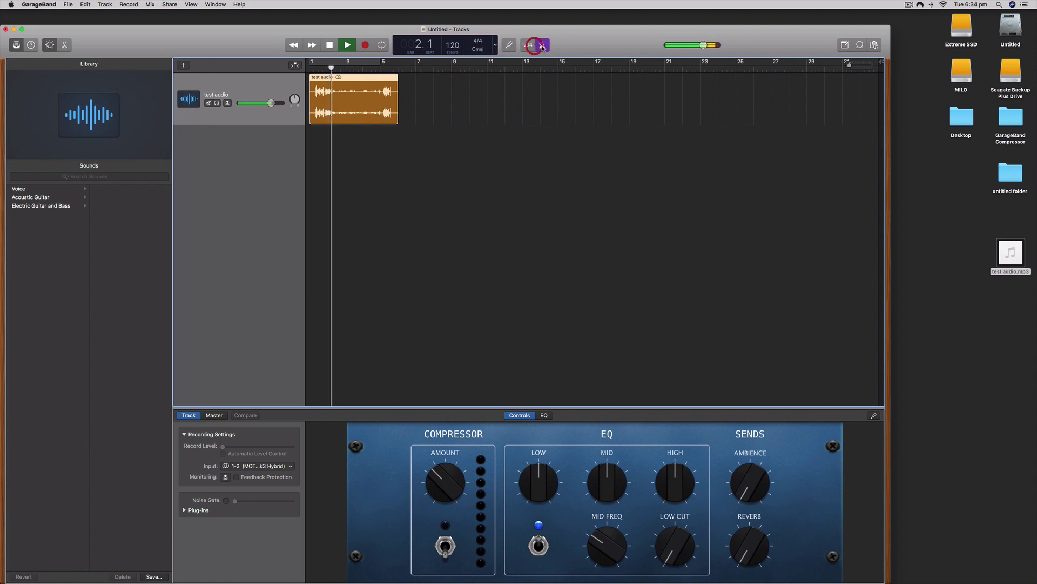
{"action": "left_click", "coordinate": [331, 45]}
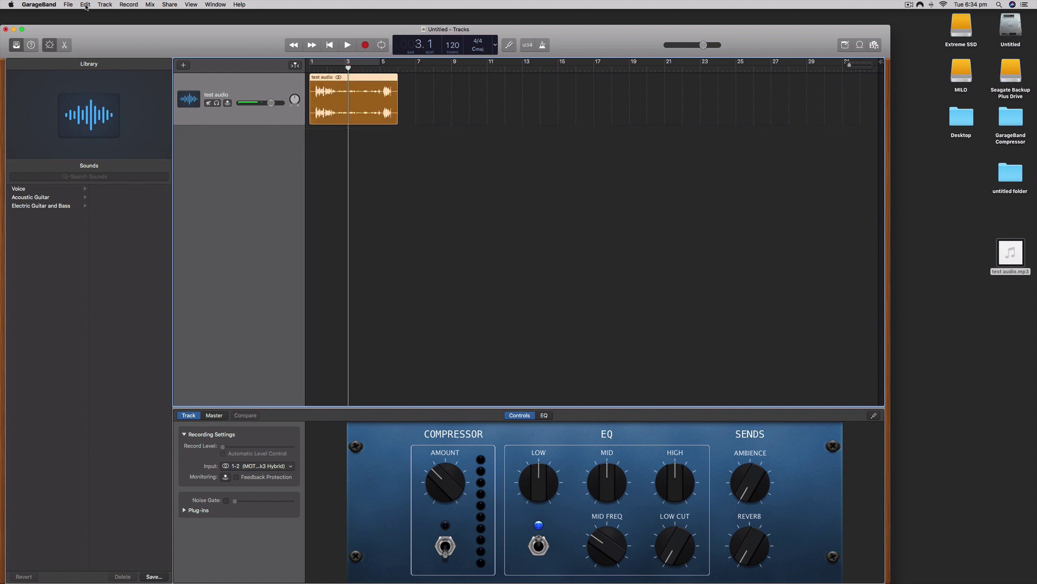
Step: Export the song to the Desktop as a 192 kBit/s MP3 named 'test audio_edited'
{"action": "left_click", "coordinate": [68, 5]}
{"action": "mouse_move", "coordinate": [165, 4]}
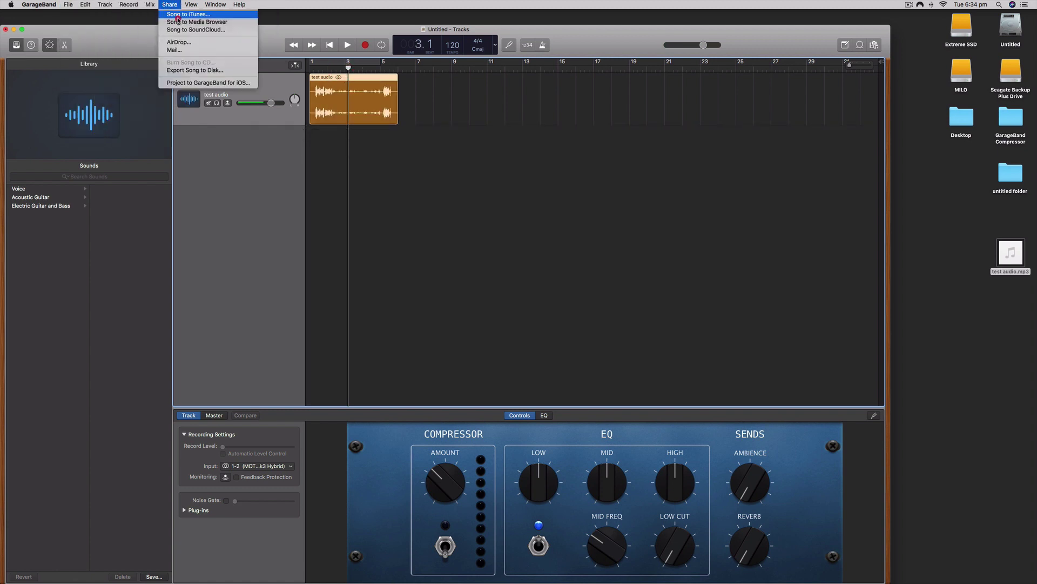
{"action": "left_click", "coordinate": [184, 70]}
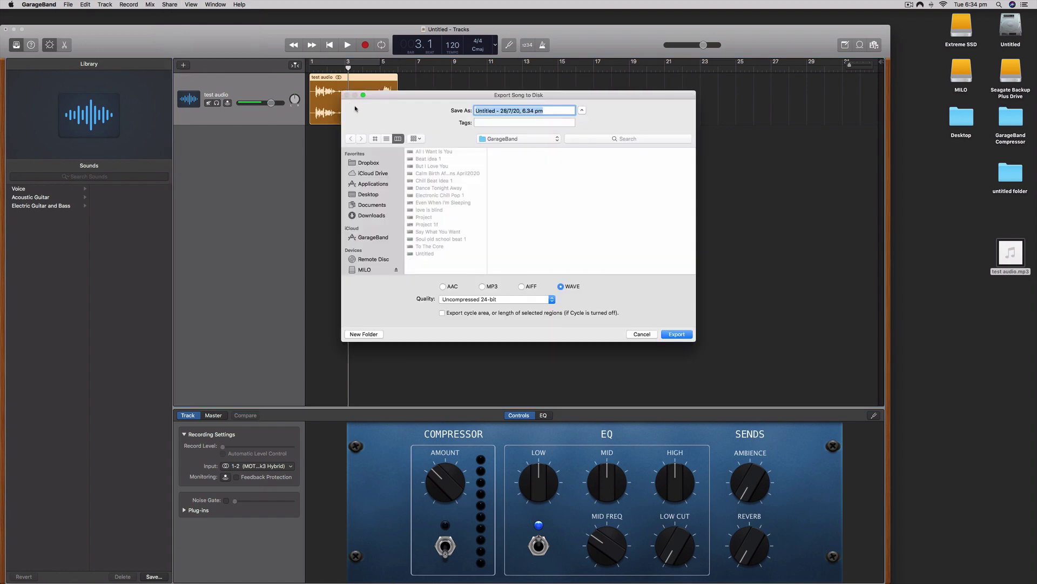
{"action": "left_click", "coordinate": [369, 193]}
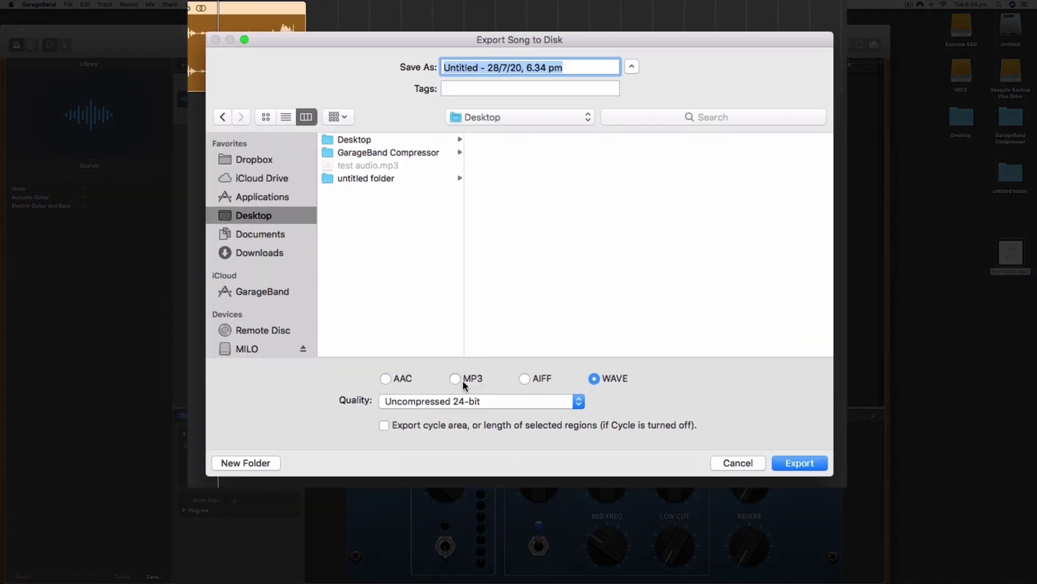
{"action": "left_click", "coordinate": [457, 379]}
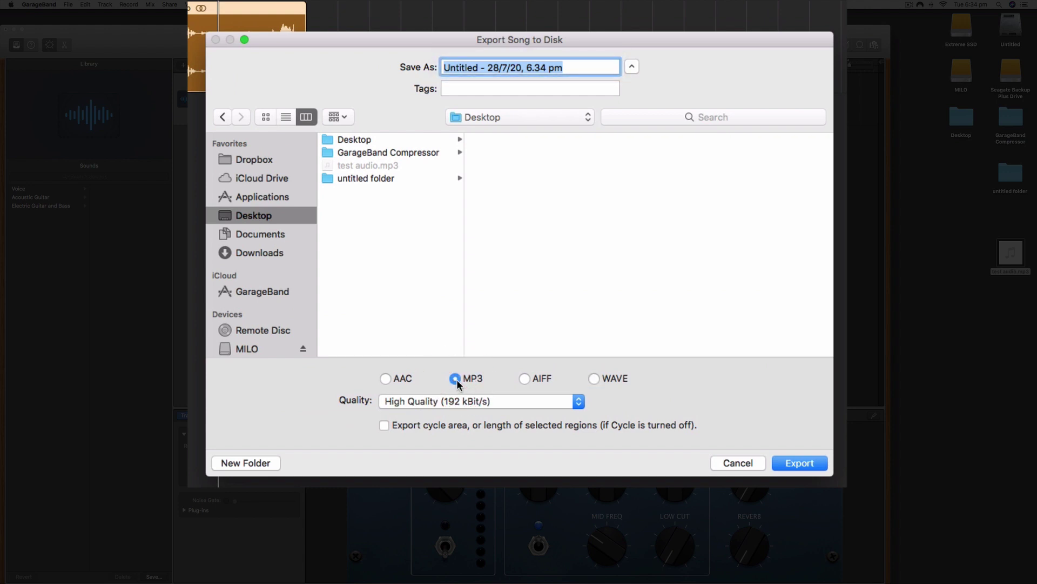
{"action": "type", "text": "test audio"}
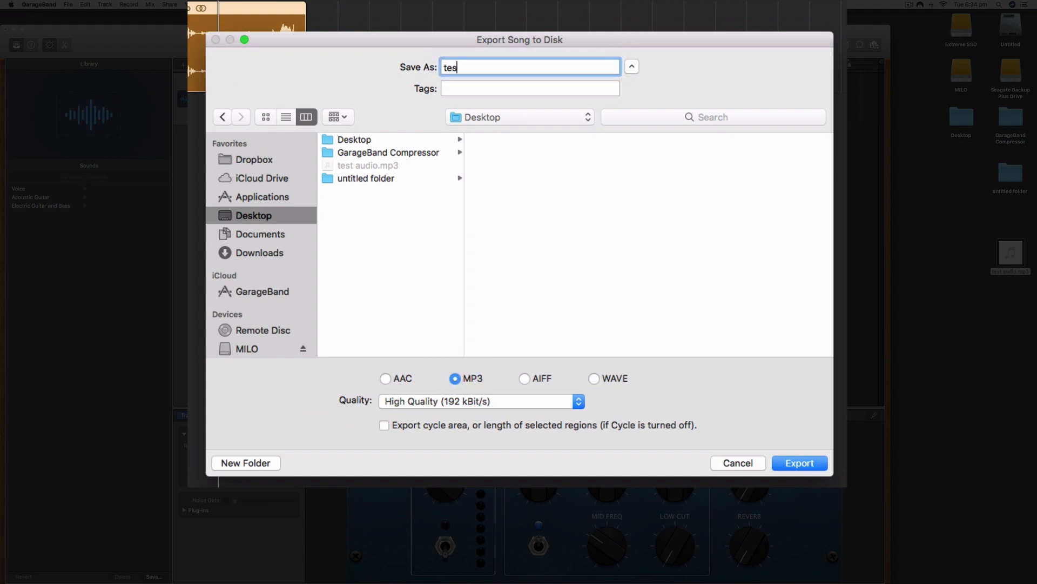
{"action": "type", "text": "_edited"}
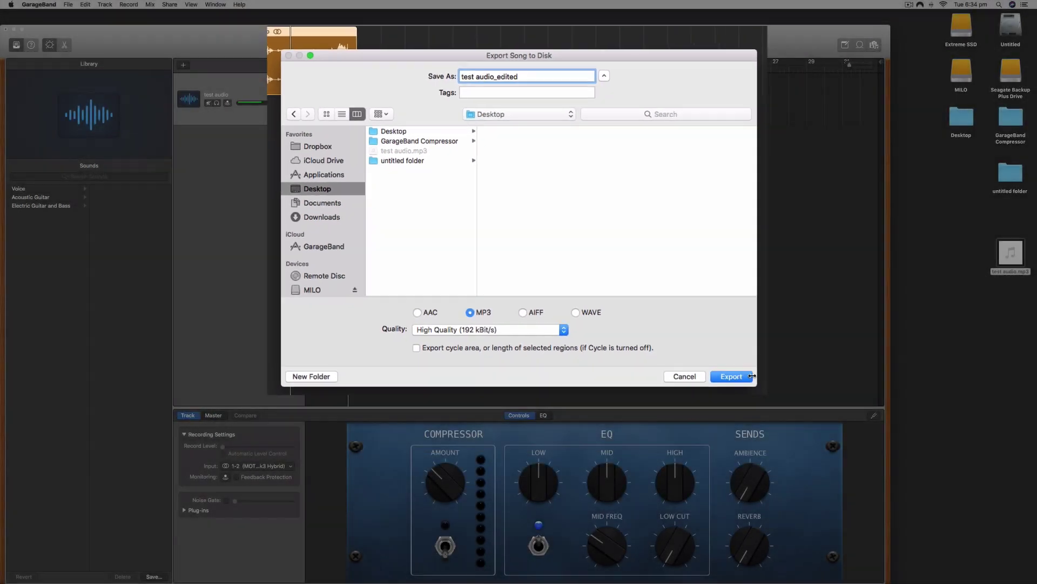
{"action": "left_click", "coordinate": [731, 376]}
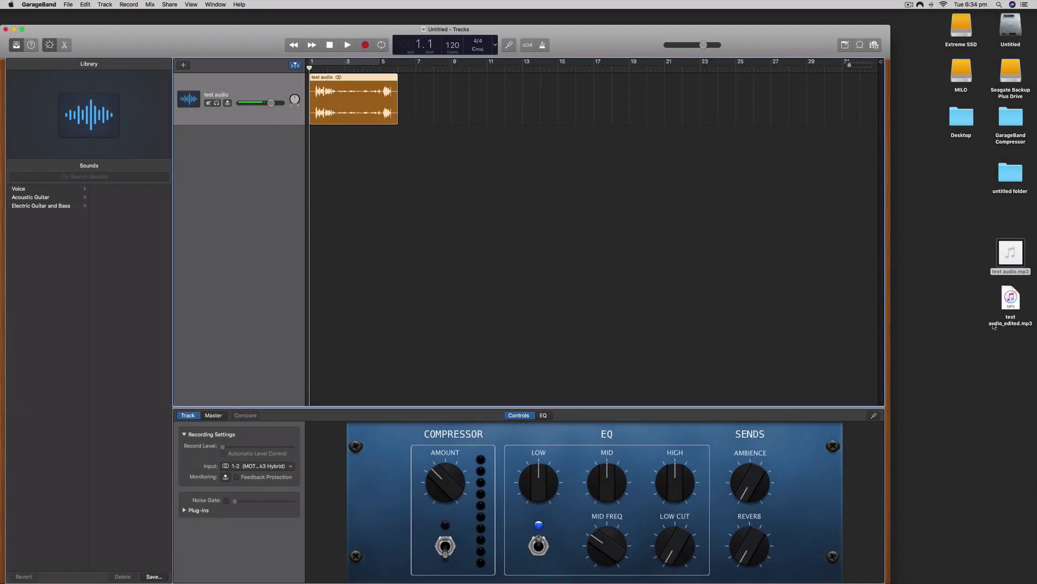
Step: Move 'test audio_edited.mp3' next to the original on the desktop, then enlarge the GarageBand window
{"action": "left_click_drag", "start_coordinate": [1008, 298], "coordinate": [953, 288]}
{"action": "left_click", "coordinate": [971, 340]}
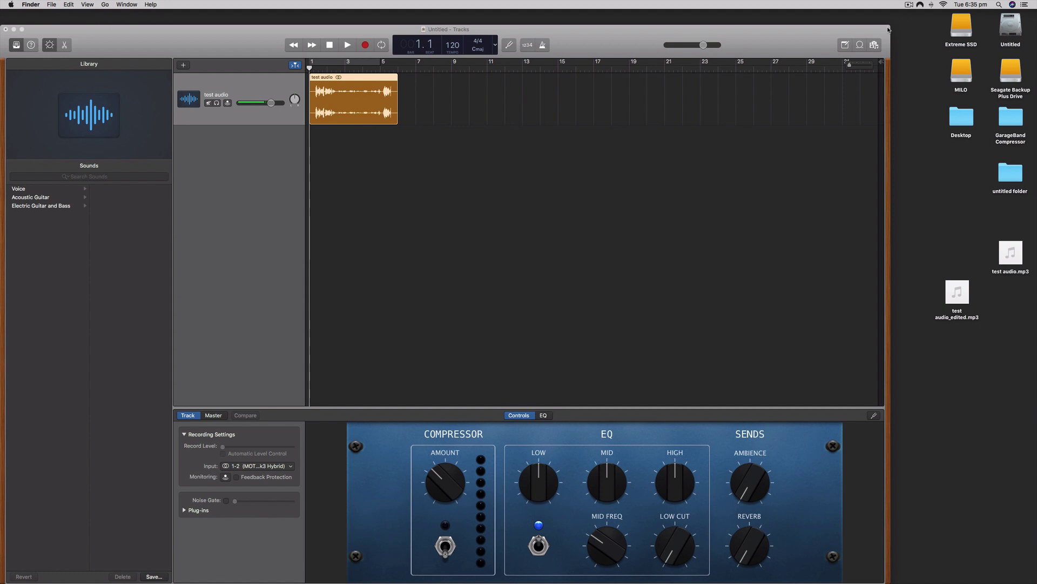
{"action": "left_click_drag", "start_coordinate": [891, 27], "coordinate": [931, 19]}
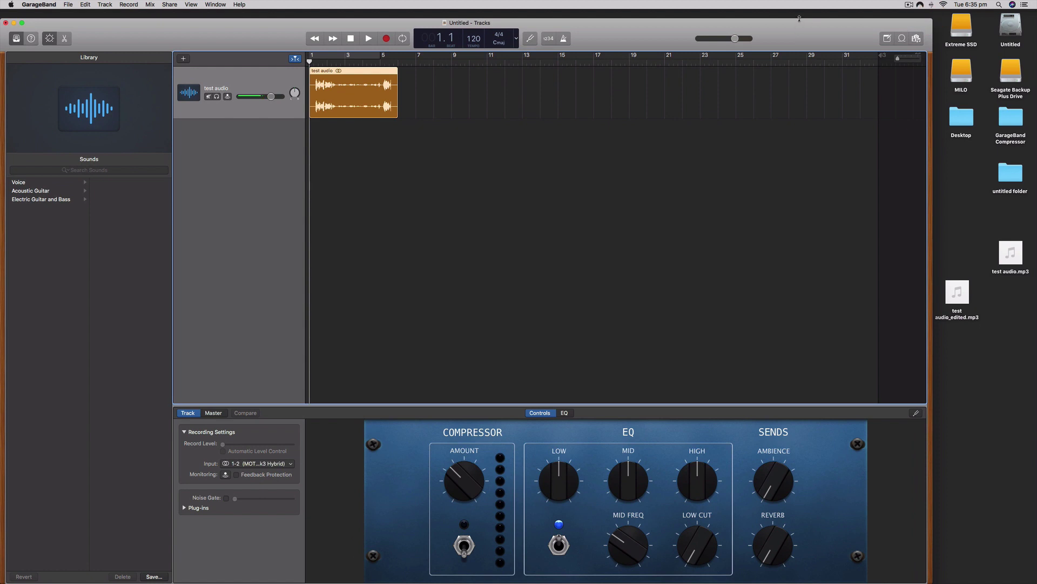
{"action": "left_click_drag", "start_coordinate": [800, 18], "coordinate": [800, 15]}
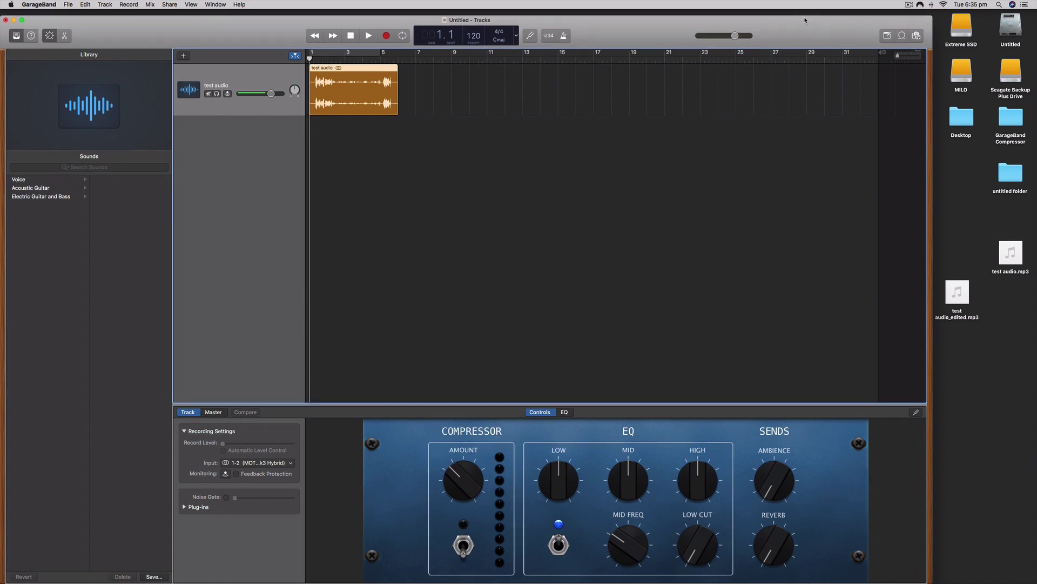